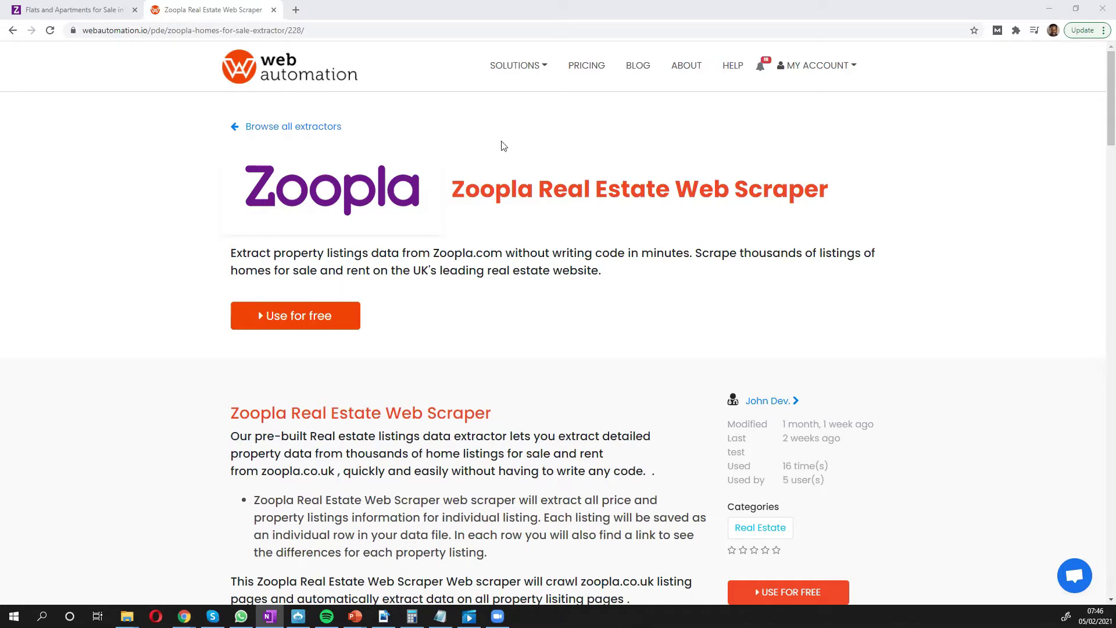
# Review the Zoopla Real Estate Web Scraper description, then choose 'Use for free'
pyautogui.moveTo(455, 187); pyautogui.dragTo(822, 190)
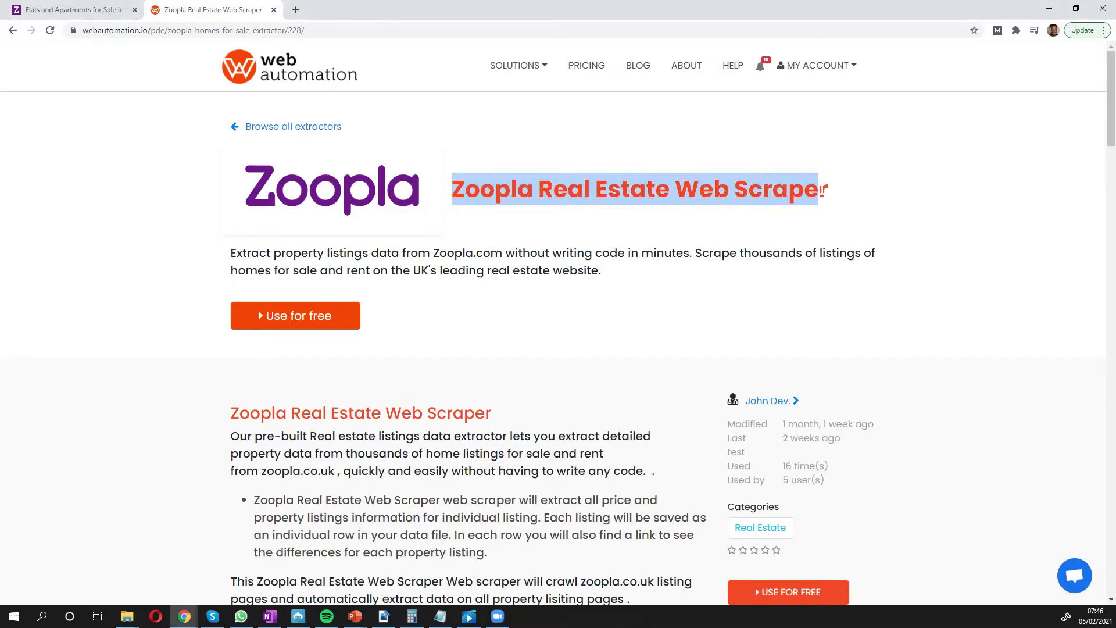
pyautogui.moveTo(822, 190); pyautogui.dragTo(822, 189)
pyautogui.scroll(-1, 503, 326)
pyautogui.scroll(-2, 506, 329)
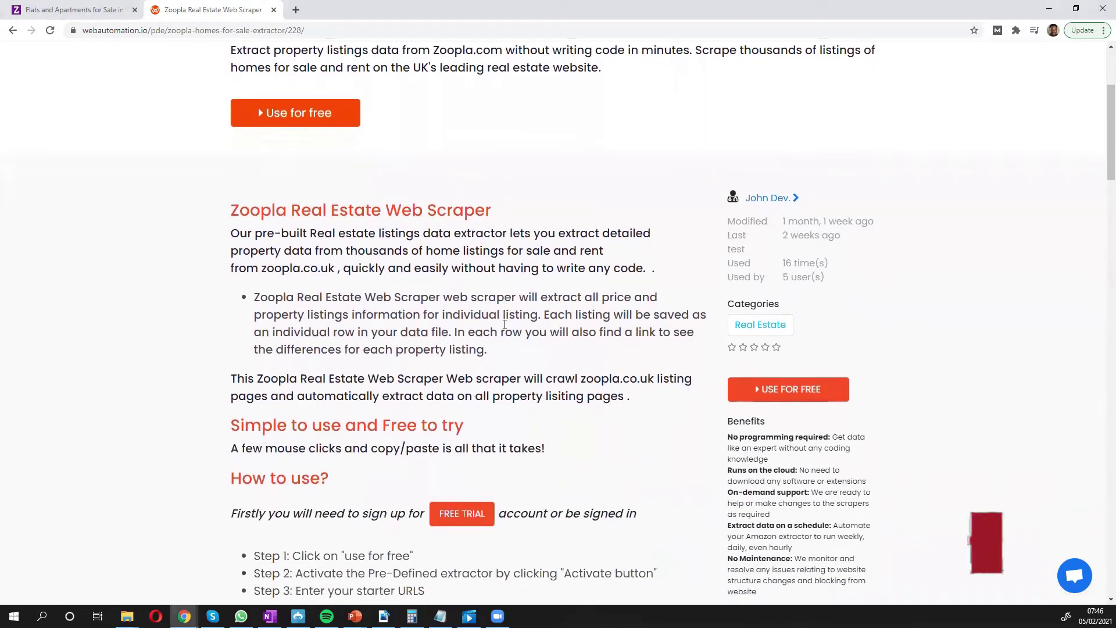
pyautogui.scroll(3, 504, 324)
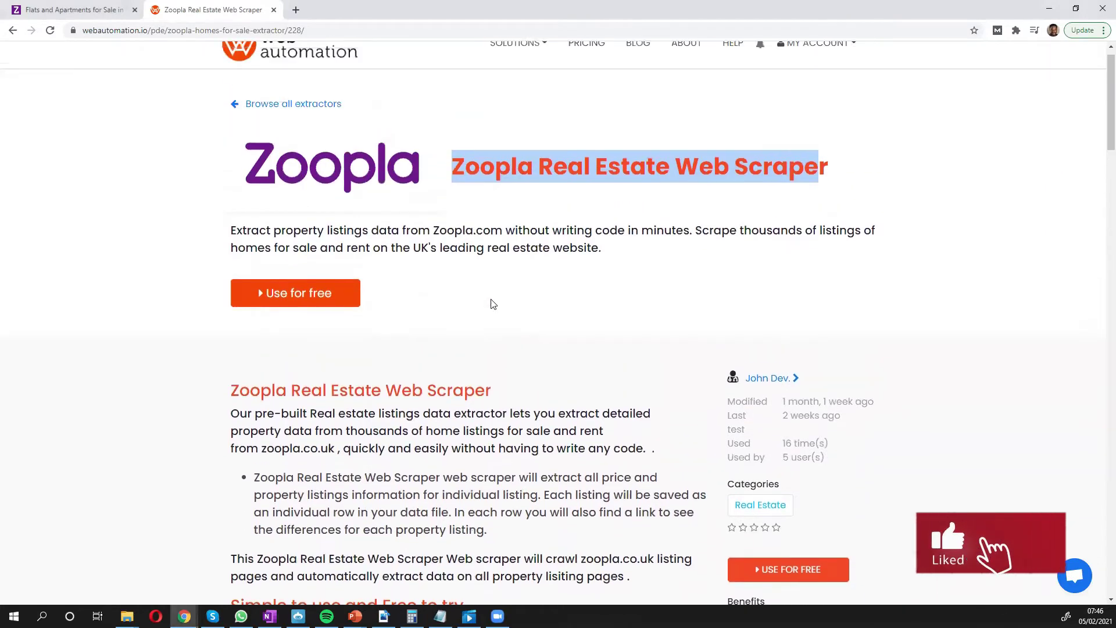
pyautogui.click(298, 296)
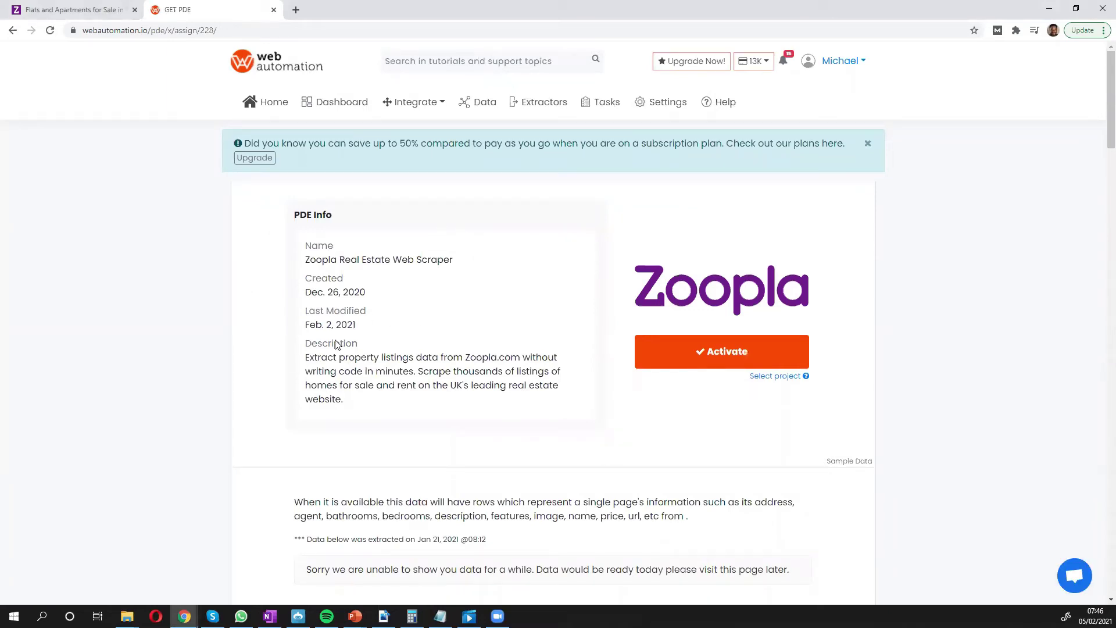
# Activate the Zoopla scraper to reach the Edit Starter Links page for extractor 3152
pyautogui.click(685, 360)
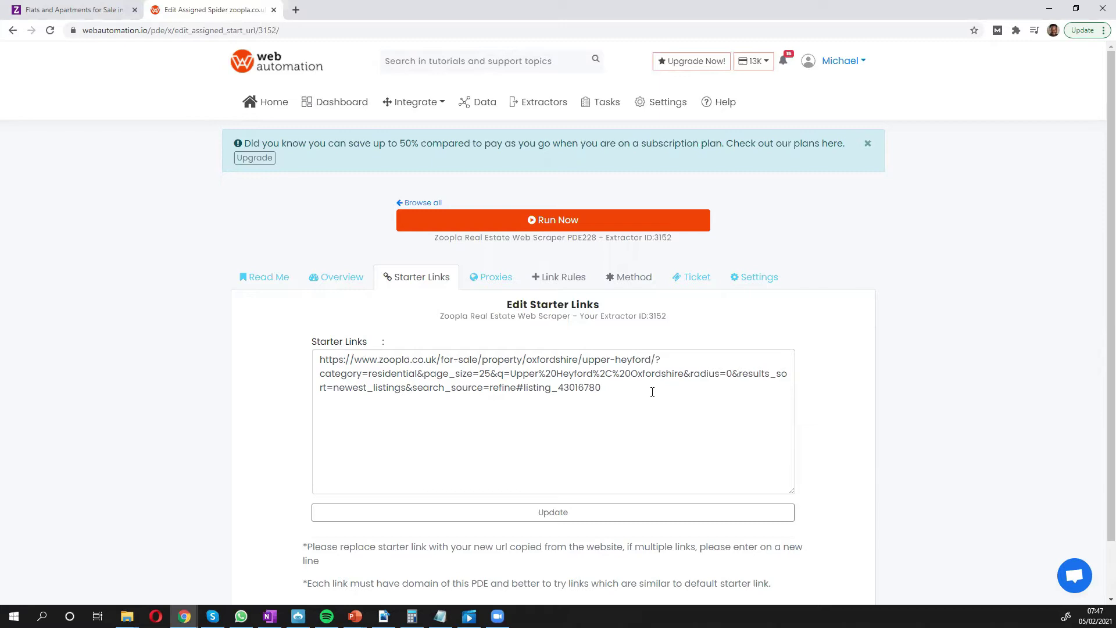
# Go to the Zoopla results for 4+ bed SW11 flats at £900k–£1m and select the page address
pyautogui.click(58, 10)
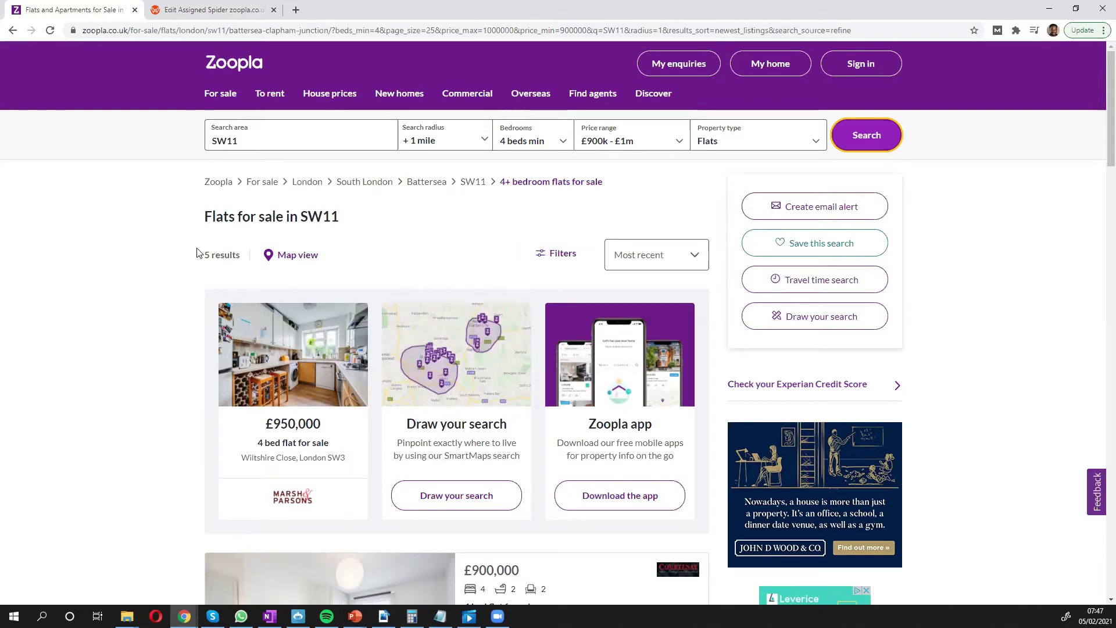
pyautogui.scroll(-10, 198, 253)
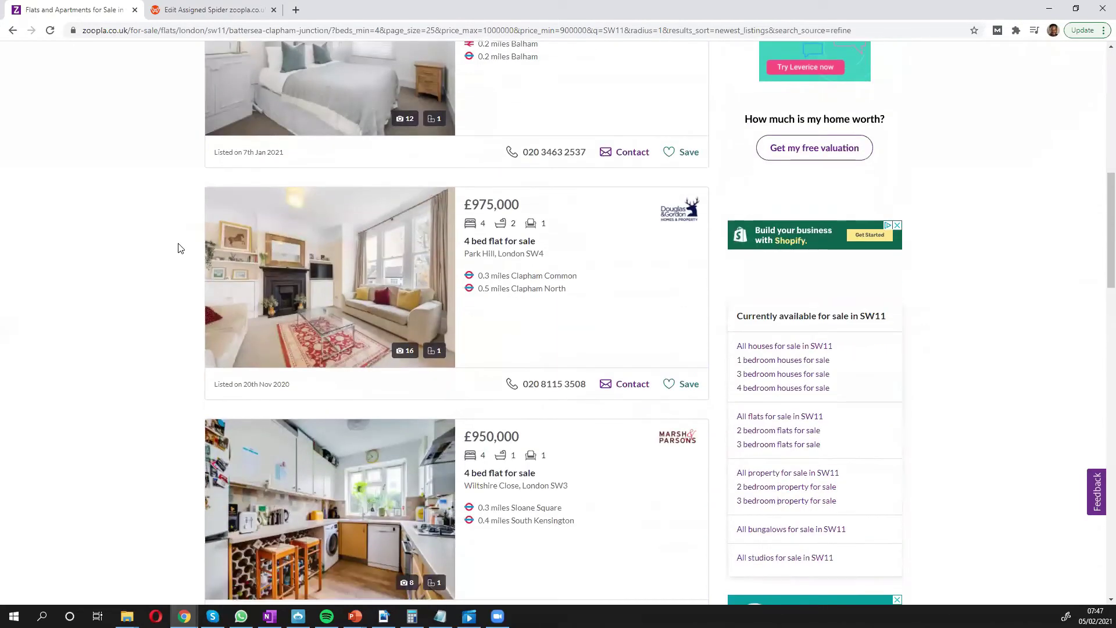
pyautogui.scroll(-2, 178, 247)
pyautogui.scroll(4, 178, 247)
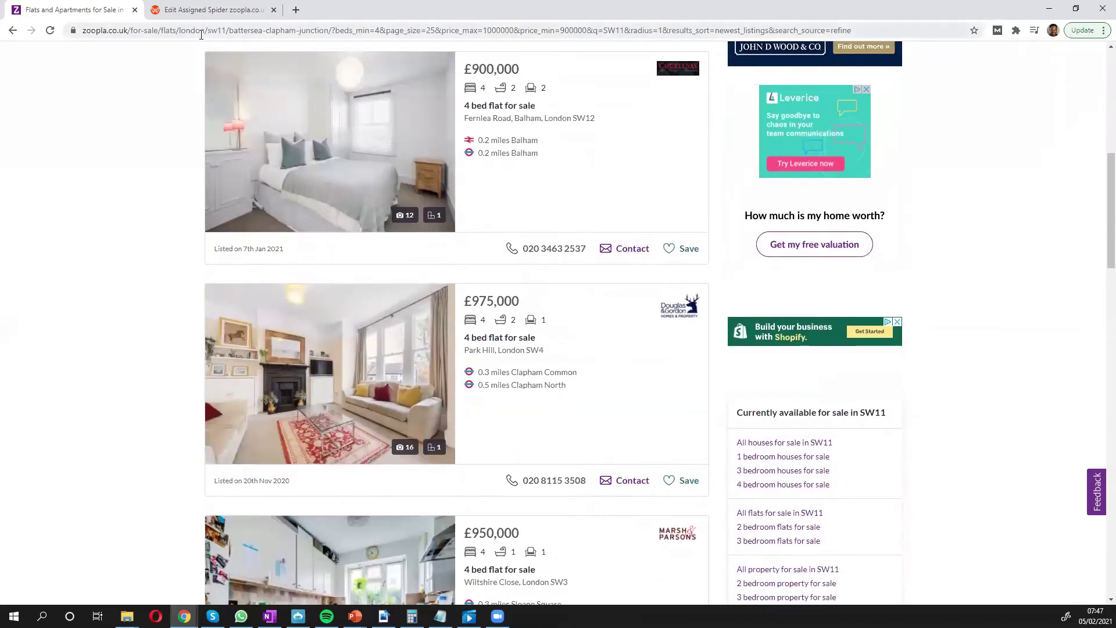
pyautogui.click(202, 32)
pyautogui.rightClick(210, 35)
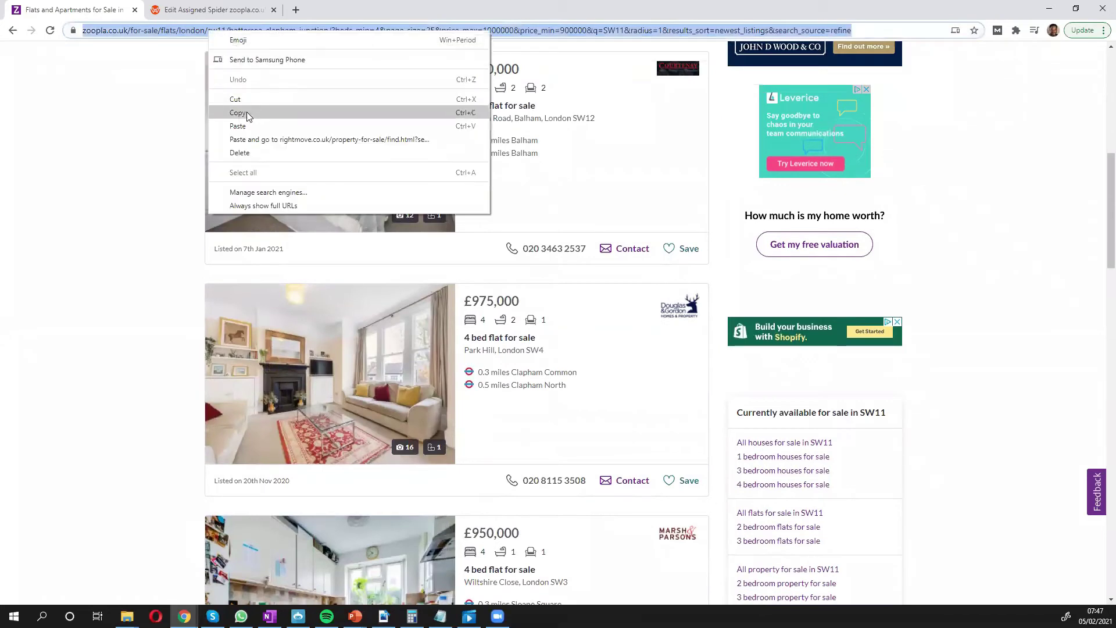
# Copy the SW11 search URL into extractor 3152's starter link, update it, and run the extractor
pyautogui.click(246, 112)
pyautogui.click(211, 9)
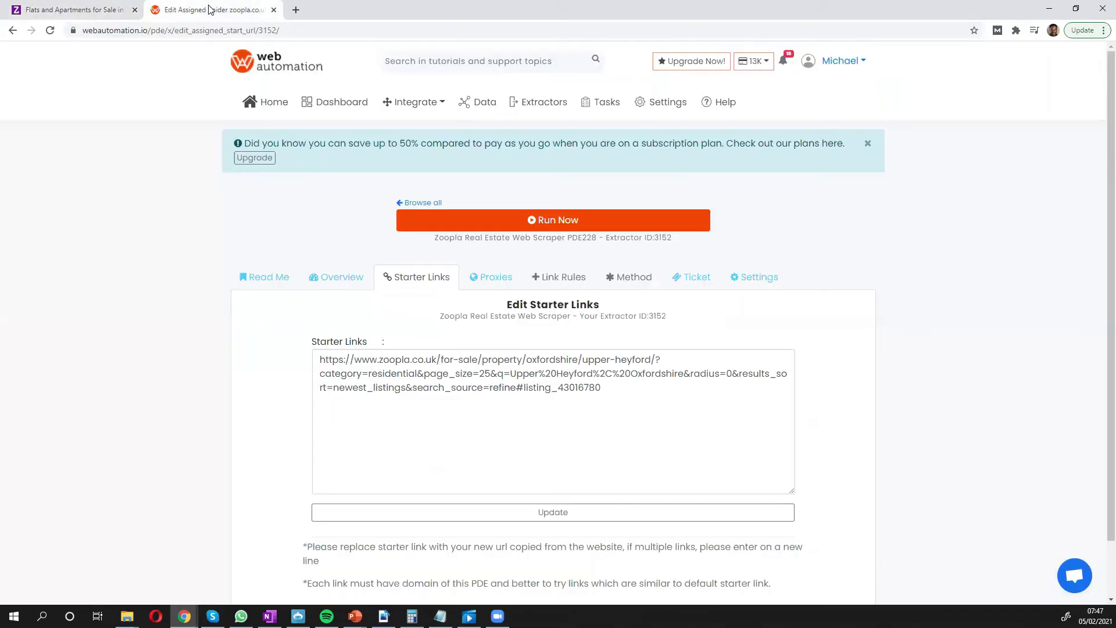
pyautogui.tripleClick(360, 372)
pyautogui.rightClick(359, 372)
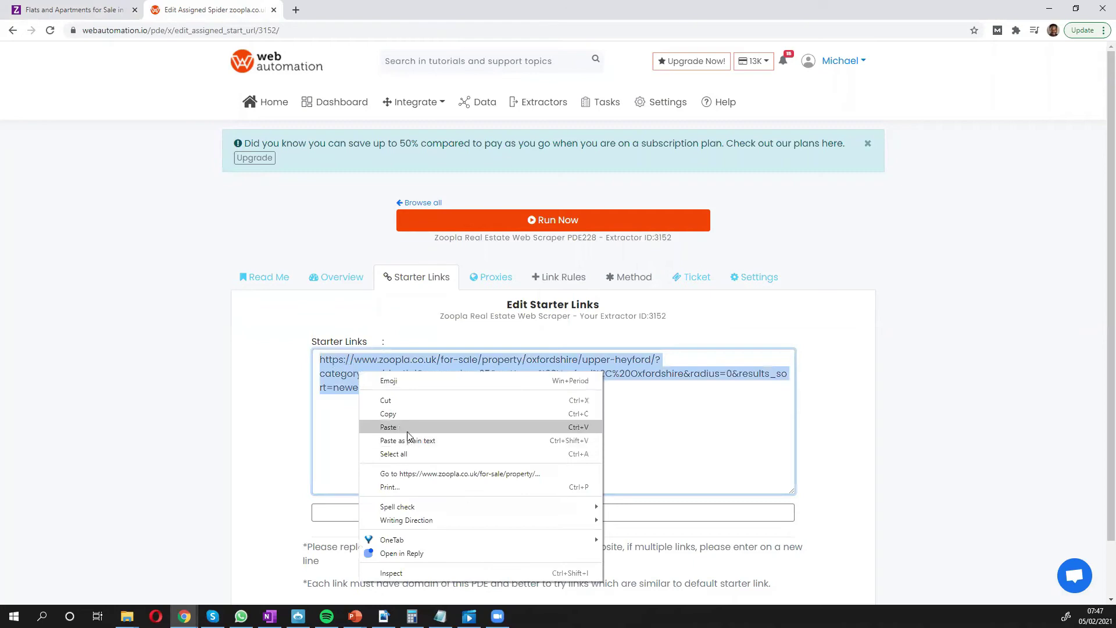
pyautogui.click(383, 429)
pyautogui.click(436, 511)
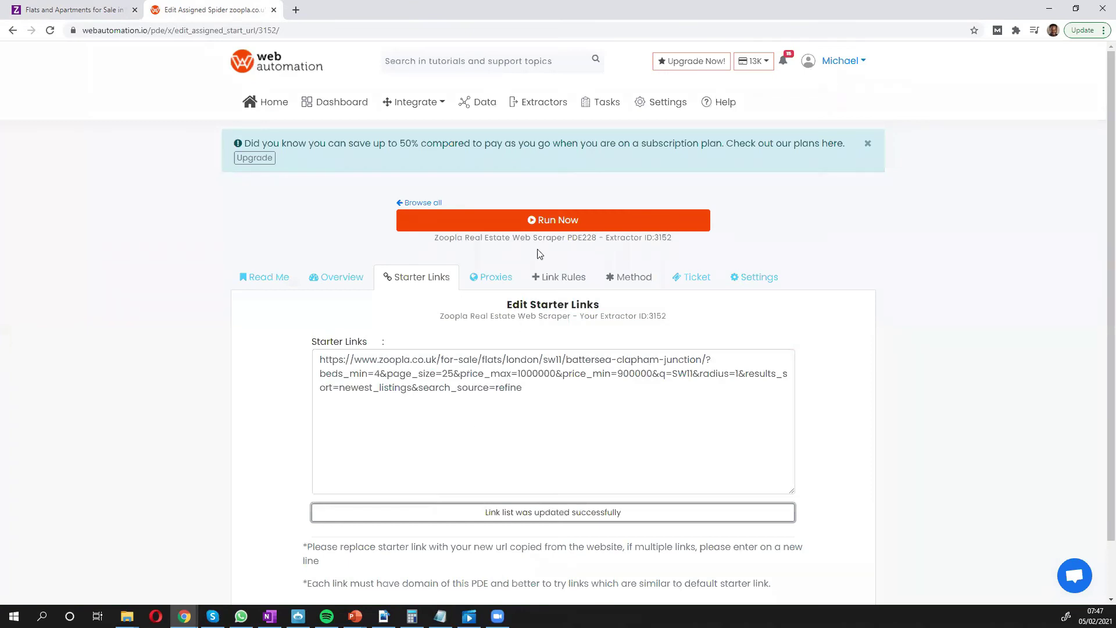
pyautogui.click(545, 221)
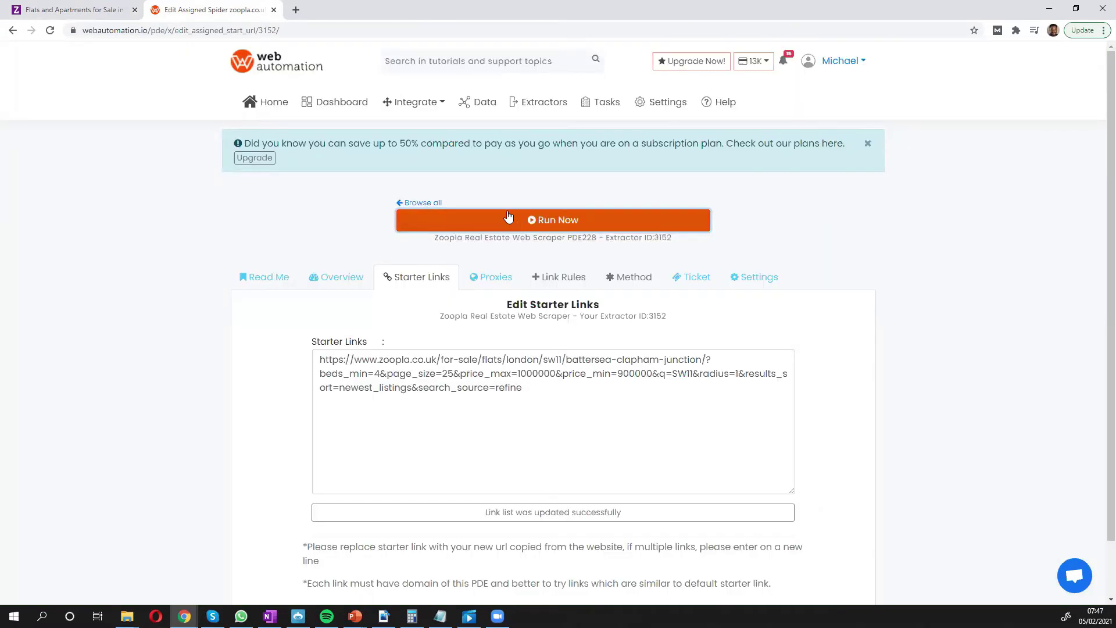
# Save the completed Zoopla job's data as an xlsx file and open it in Excel
pyautogui.click(483, 110)
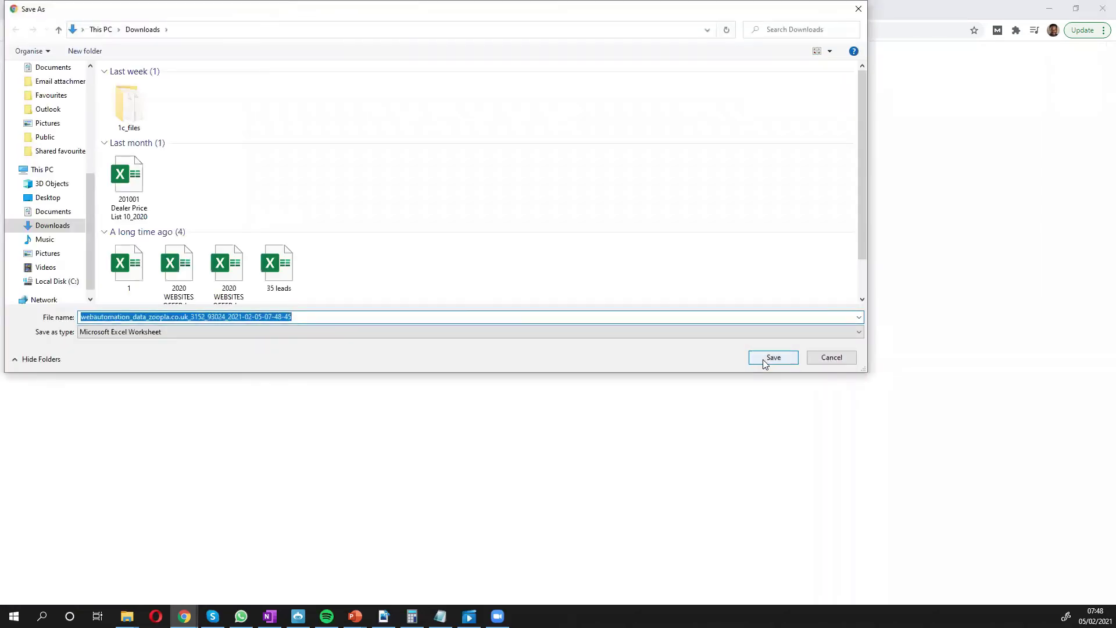
pyautogui.click(764, 359)
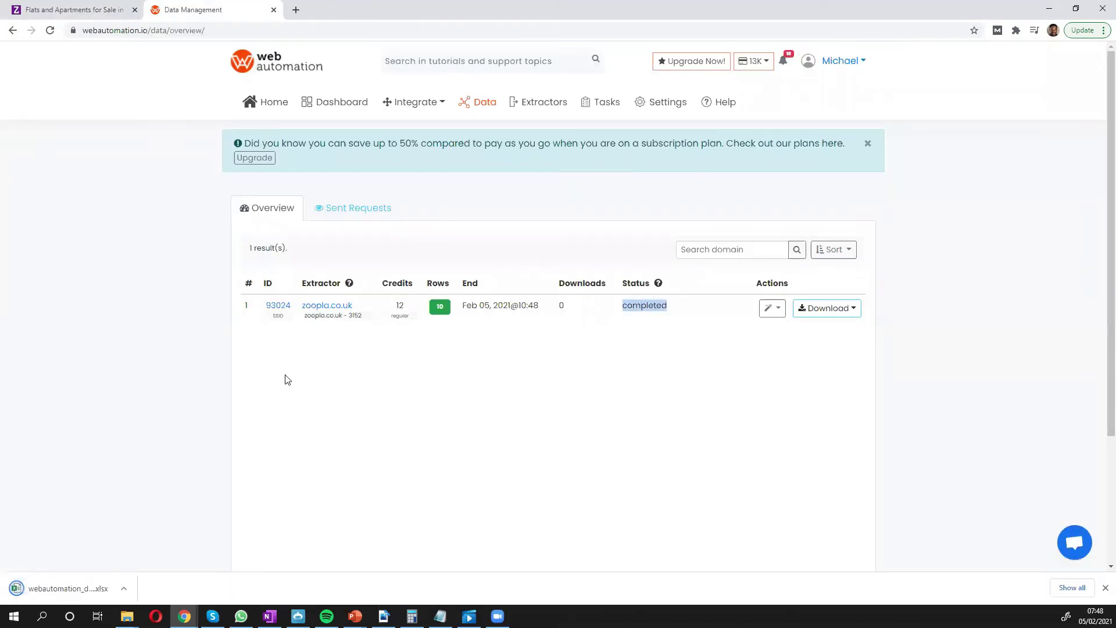
pyautogui.click(56, 589)
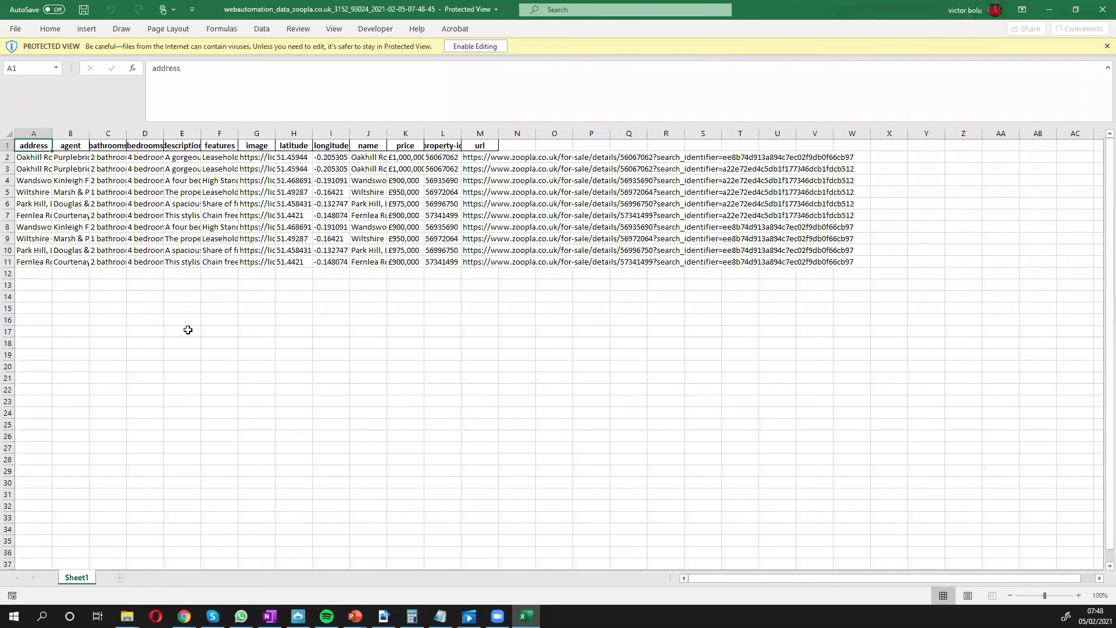
pyautogui.click(36, 162)
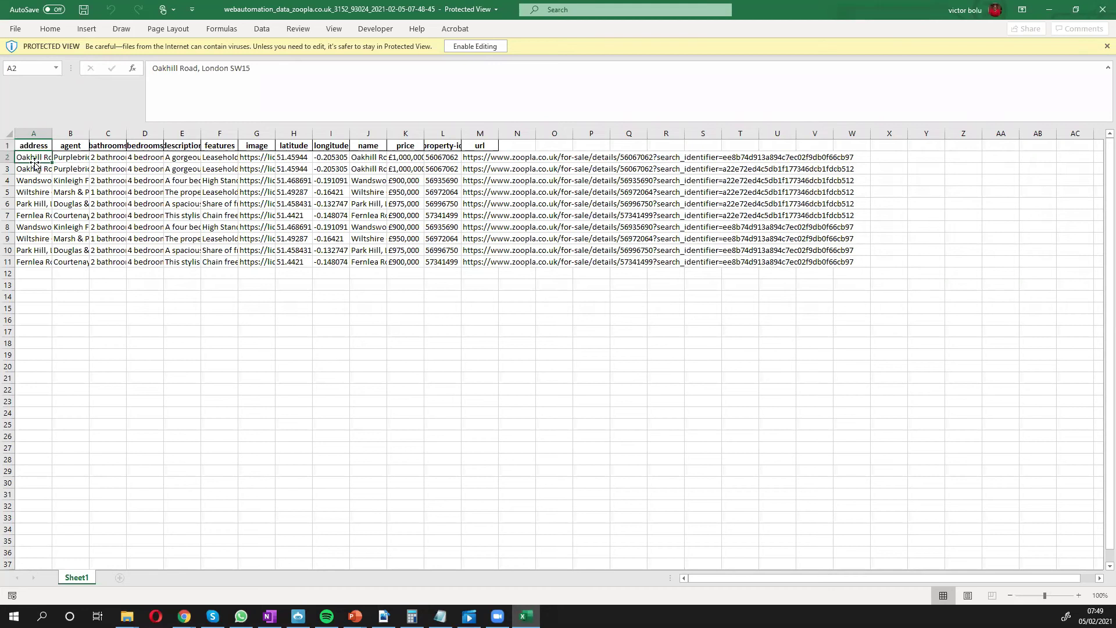
pyautogui.click(62, 163)
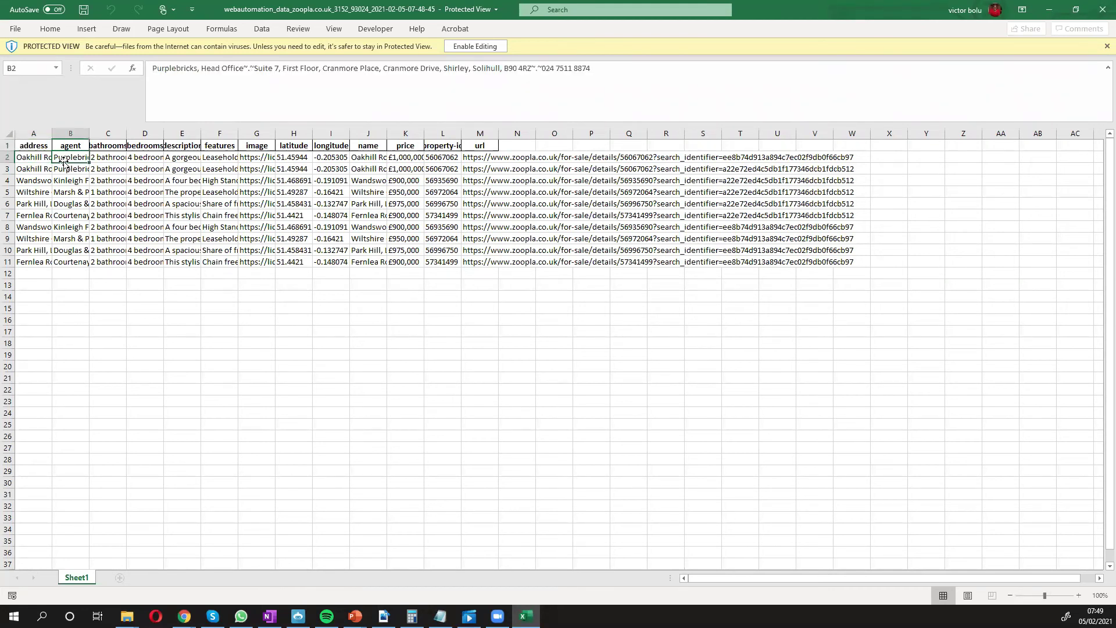
pyautogui.click(106, 159)
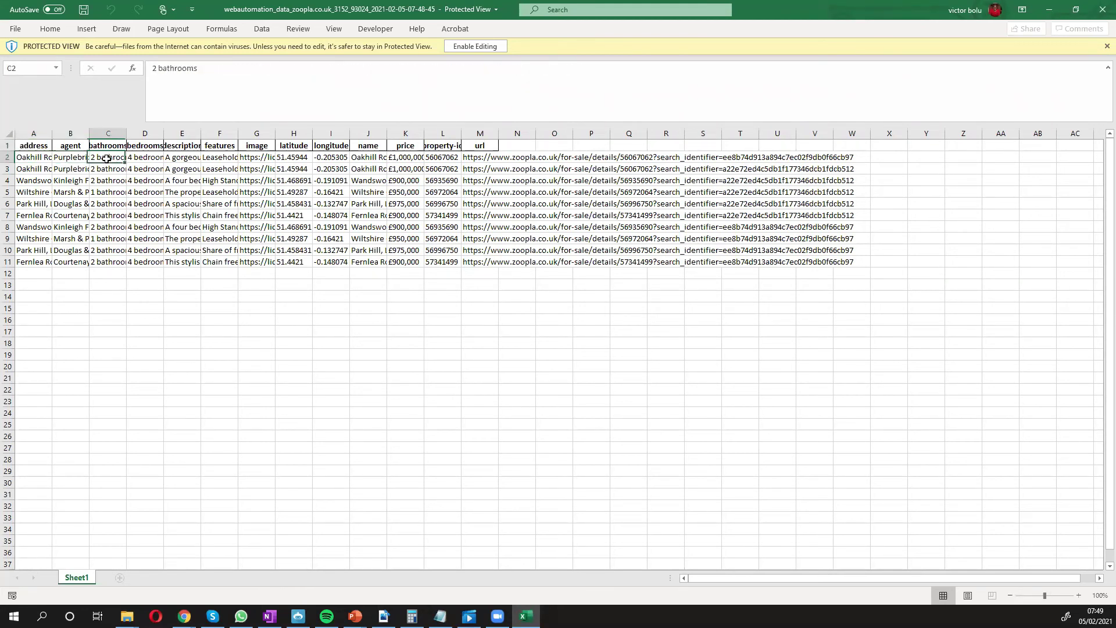
pyautogui.click(144, 145)
pyautogui.press('Right')
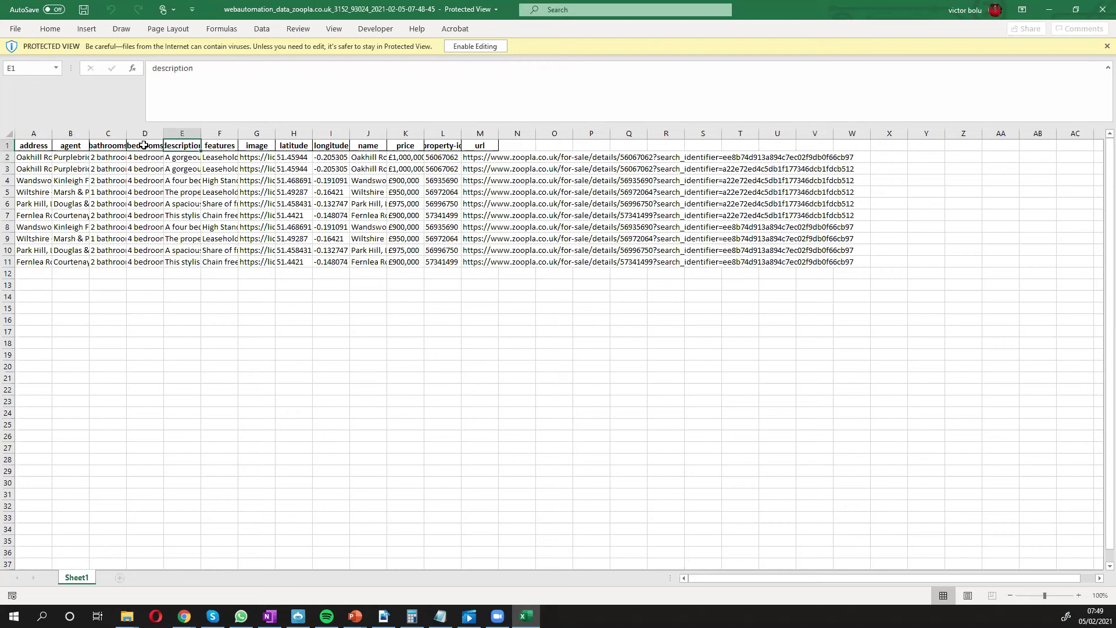
pyautogui.press('Right')
pyautogui.press('Right')
pyautogui.press('Right')
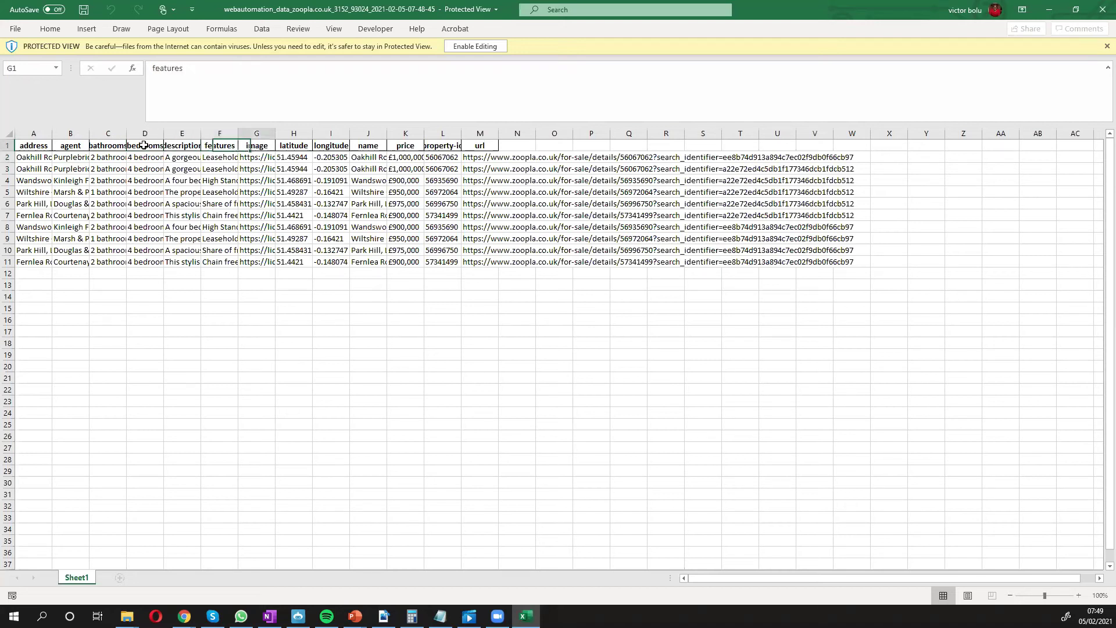
pyautogui.press('Right')
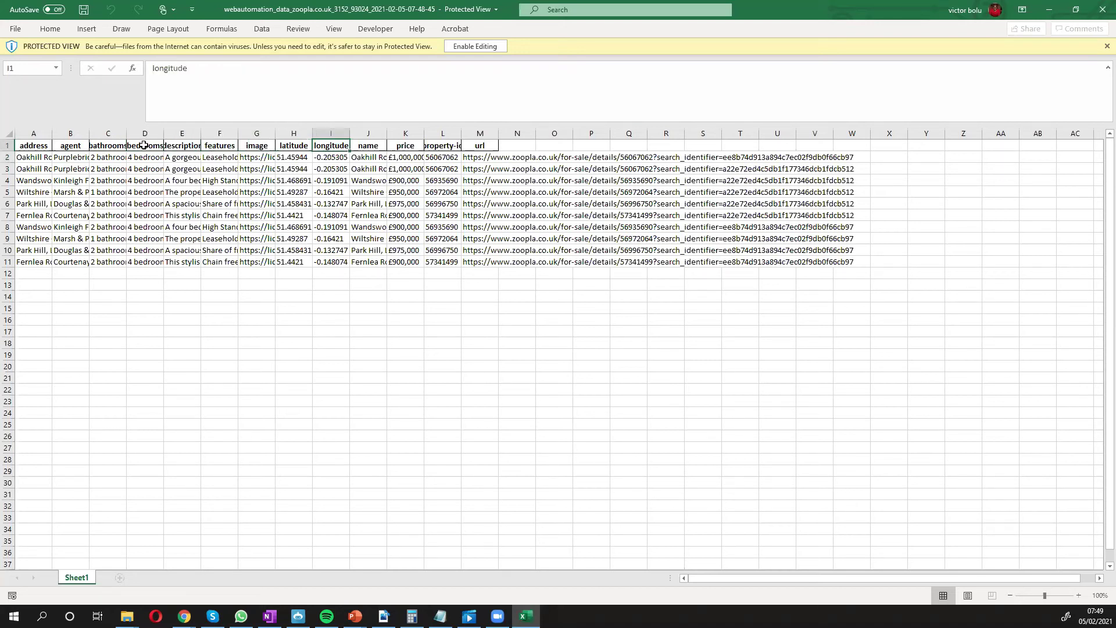
pyautogui.press('Right')
pyautogui.press('Right')
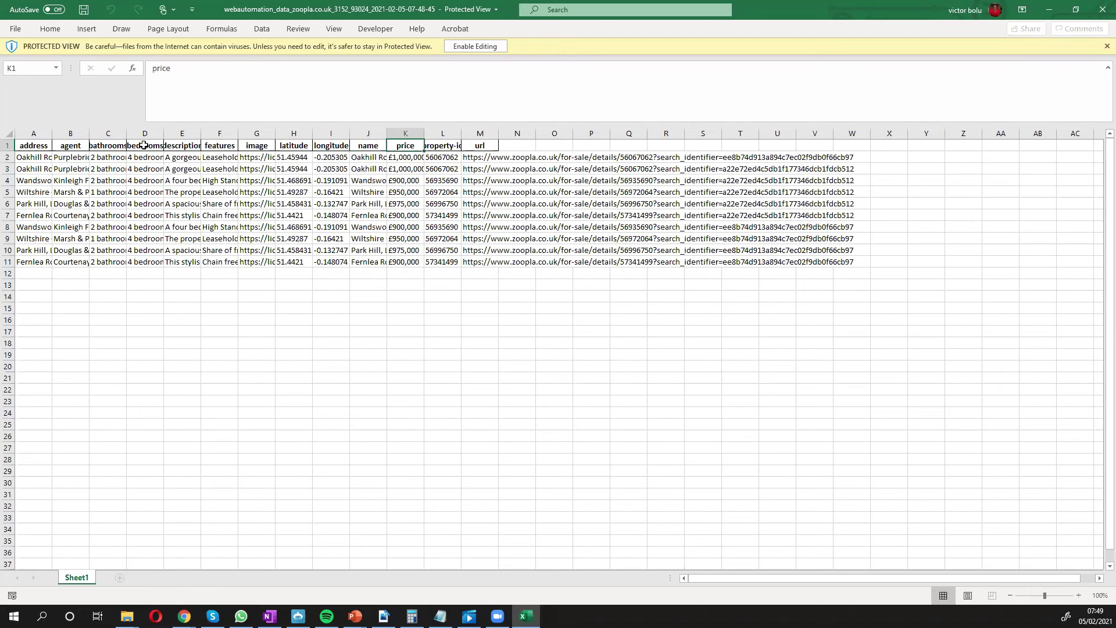
pyautogui.press('Right')
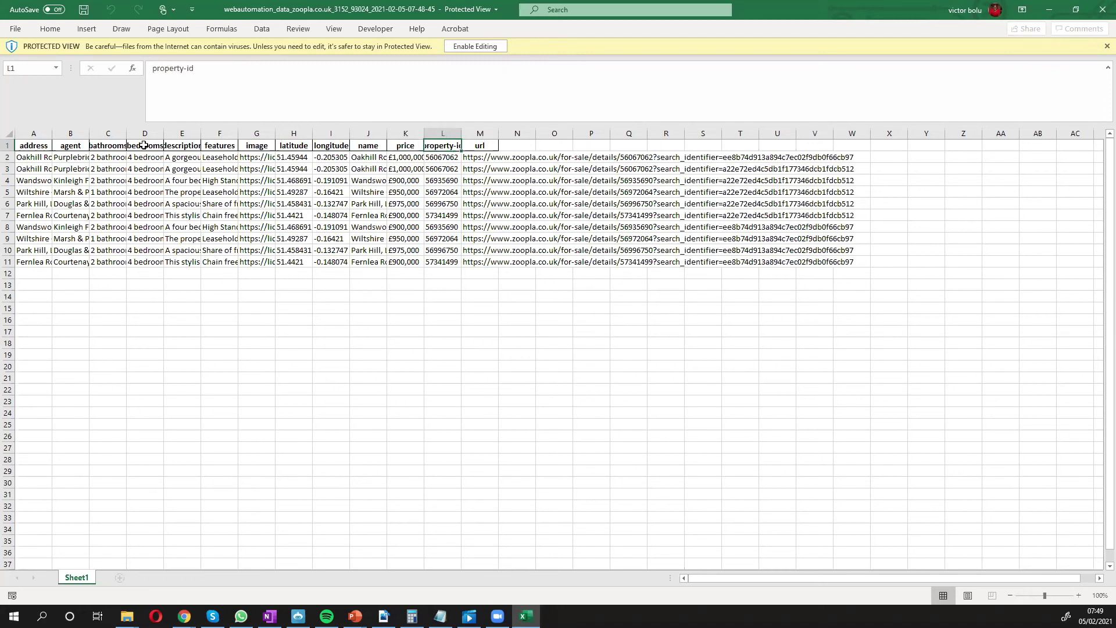
pyautogui.press('Right')
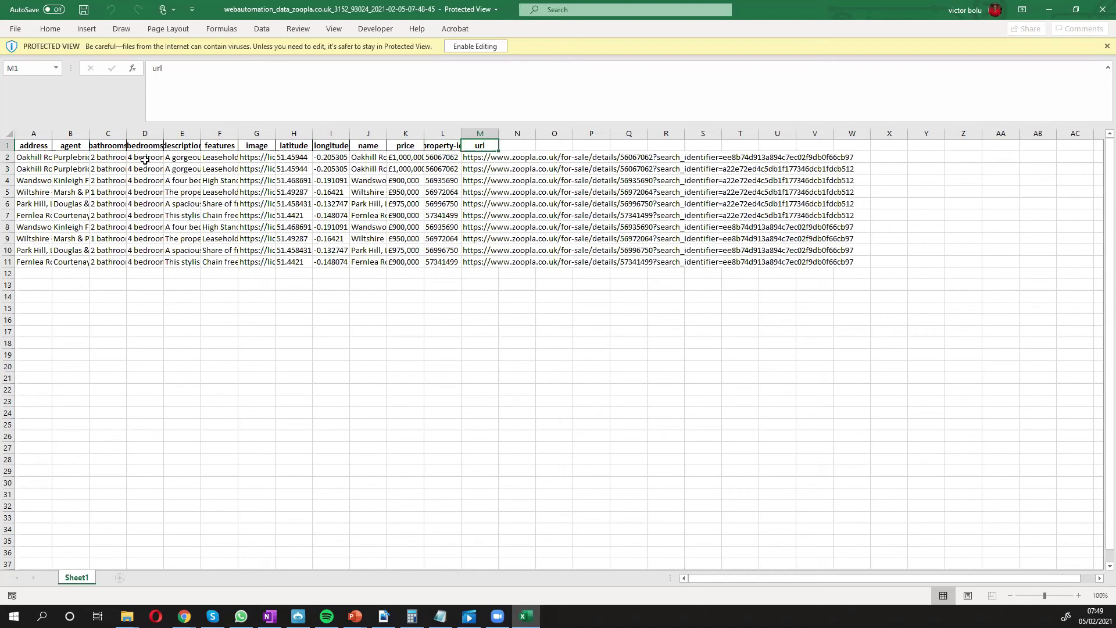